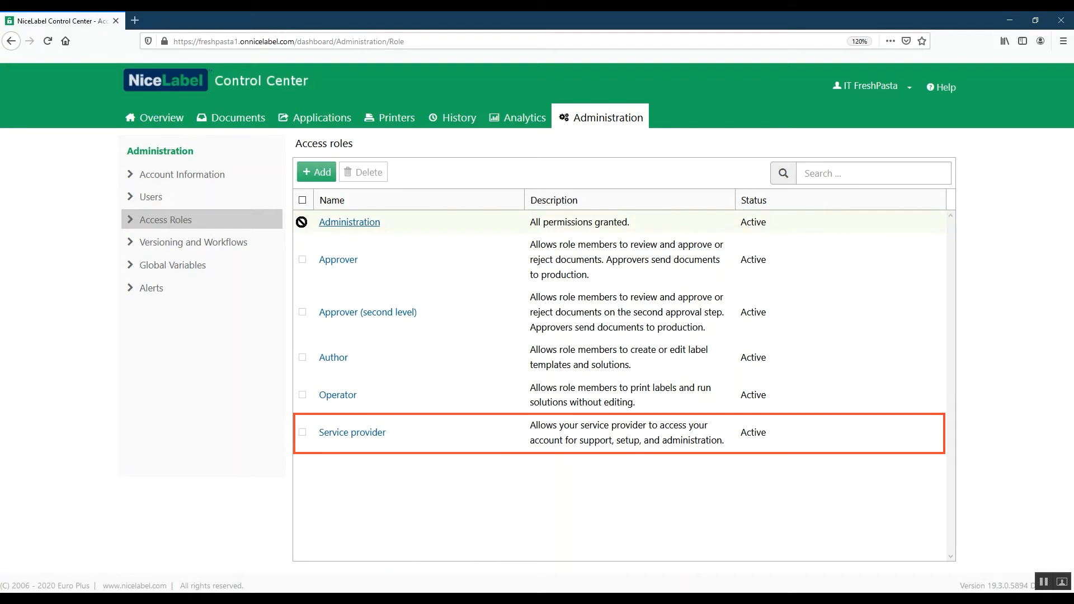
Step: Review the Administration access role's general permissions and the users assigned to it
{"action": "left_click", "coordinate": [366, 224]}
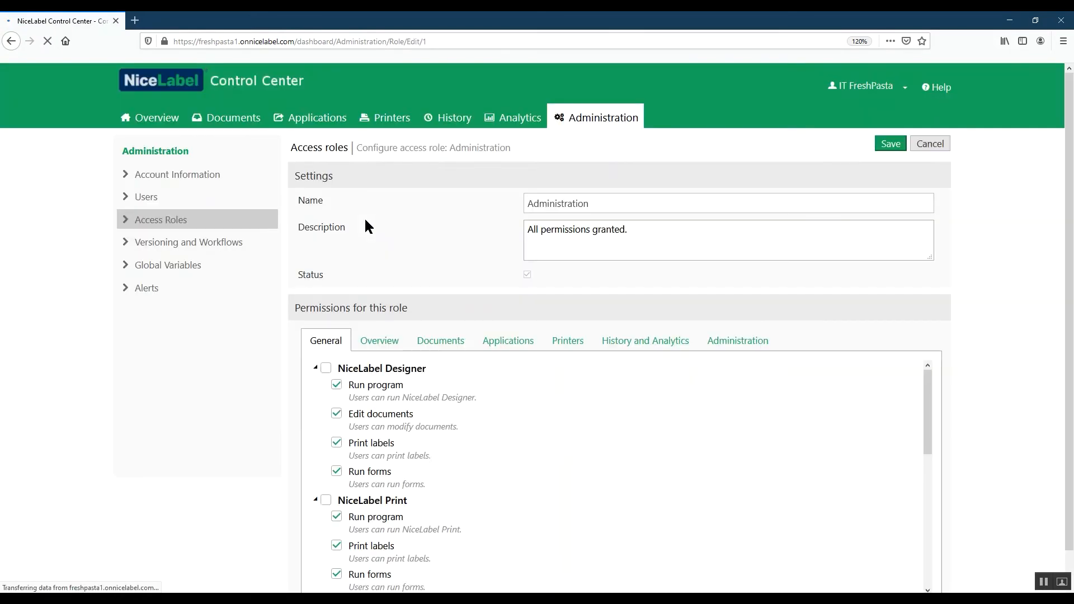
{"action": "scroll", "coordinate": [365, 222], "scroll_direction": "down", "scroll_amount": 2}
{"action": "scroll", "coordinate": [364, 222], "scroll_direction": "down", "scroll_amount": 4}
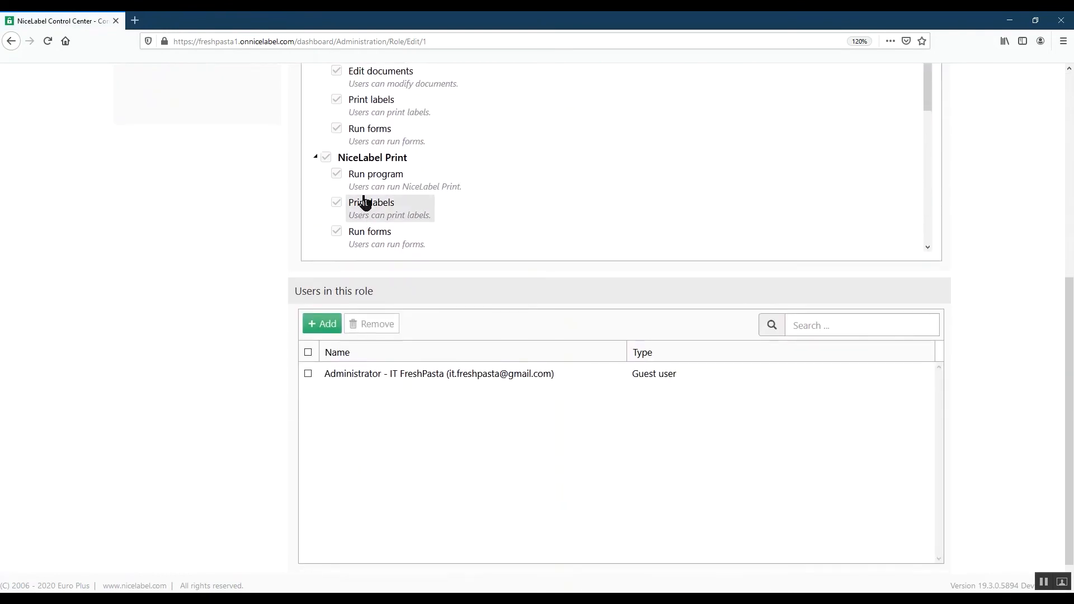
{"action": "scroll", "coordinate": [364, 204], "scroll_direction": "up", "scroll_amount": 2}
{"action": "scroll", "coordinate": [364, 202], "scroll_direction": "down", "scroll_amount": 1}
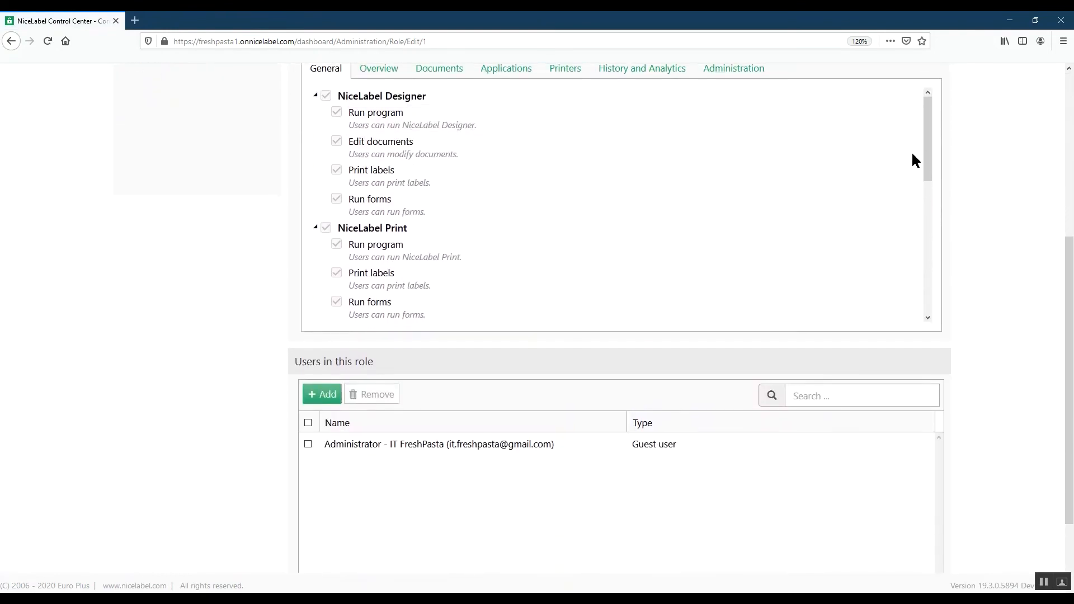
{"action": "left_click_drag", "start_coordinate": [929, 160], "coordinate": [908, 290]}
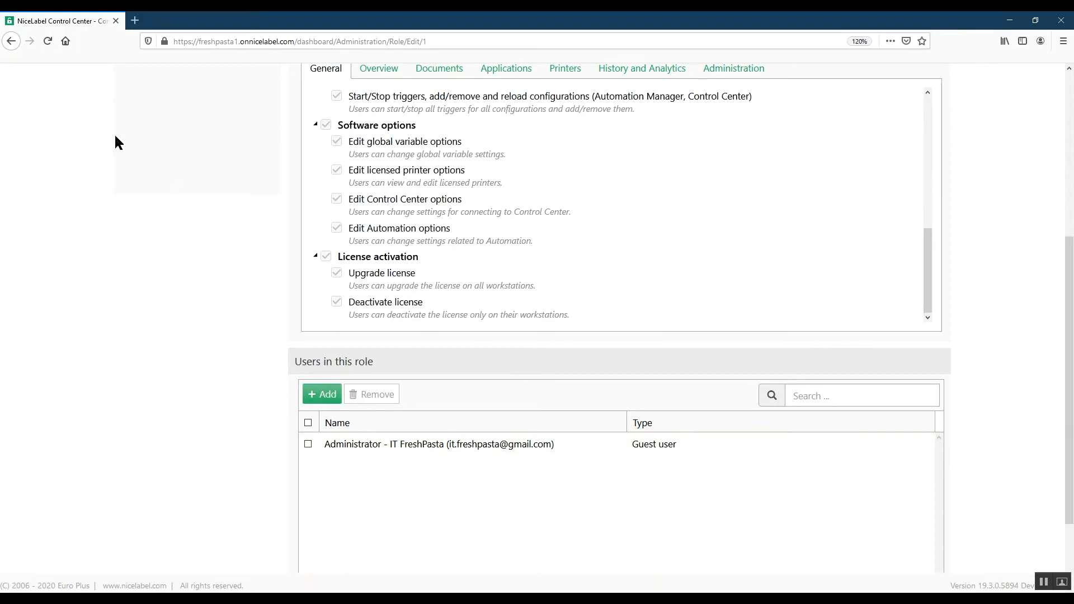
{"action": "left_click", "coordinate": [11, 41]}
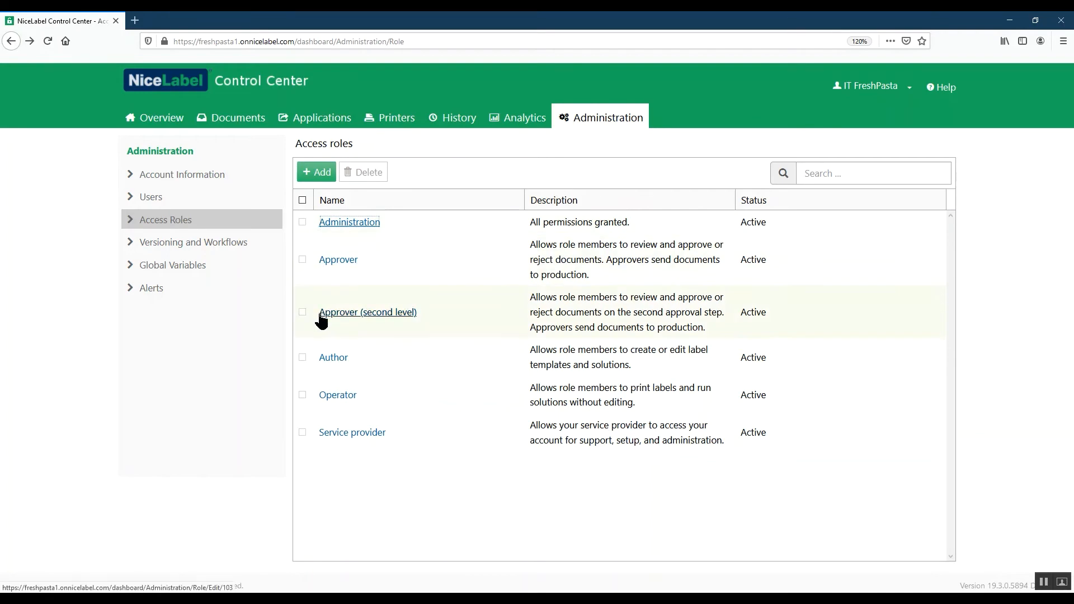
Step: Review the Author access role's settings, permissions and assigned users
{"action": "left_click", "coordinate": [326, 356]}
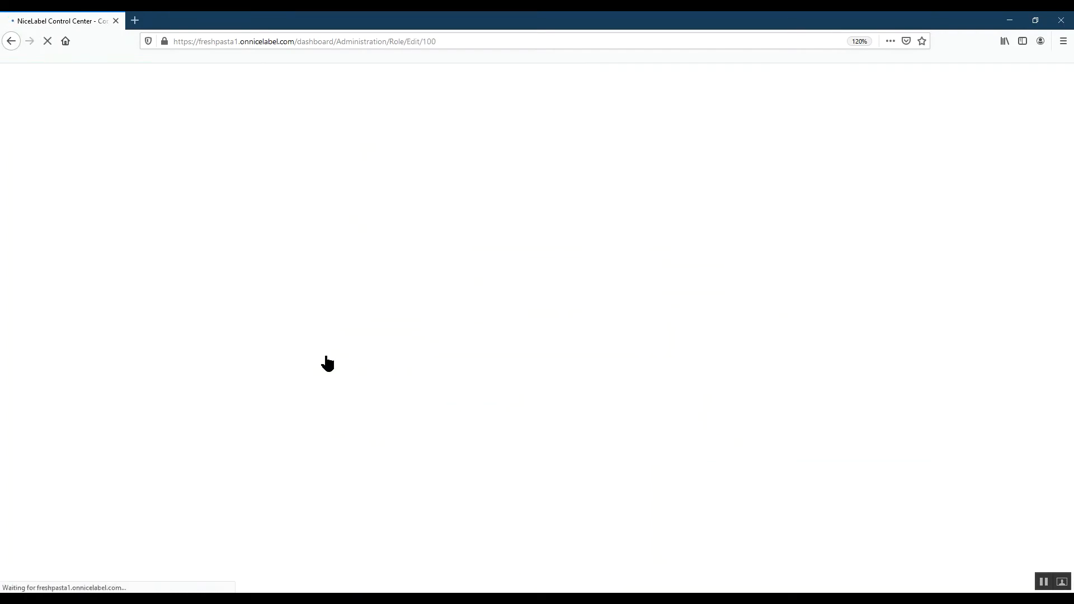
{"action": "scroll", "coordinate": [330, 355], "scroll_direction": "down", "scroll_amount": 6}
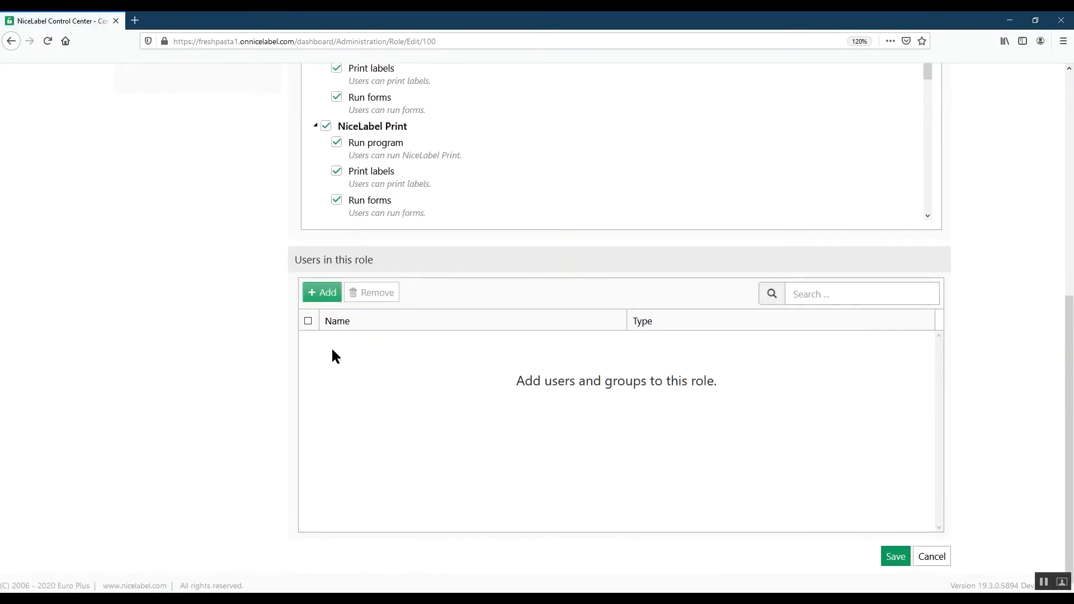
{"action": "scroll", "coordinate": [332, 350], "scroll_direction": "up", "scroll_amount": 6}
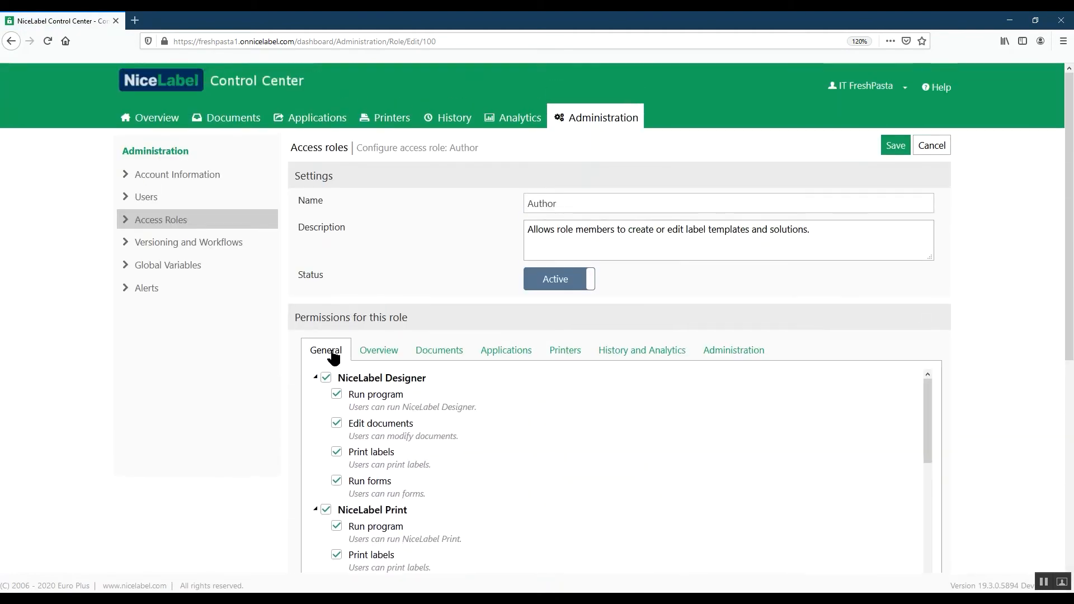
{"action": "left_click", "coordinate": [7, 39]}
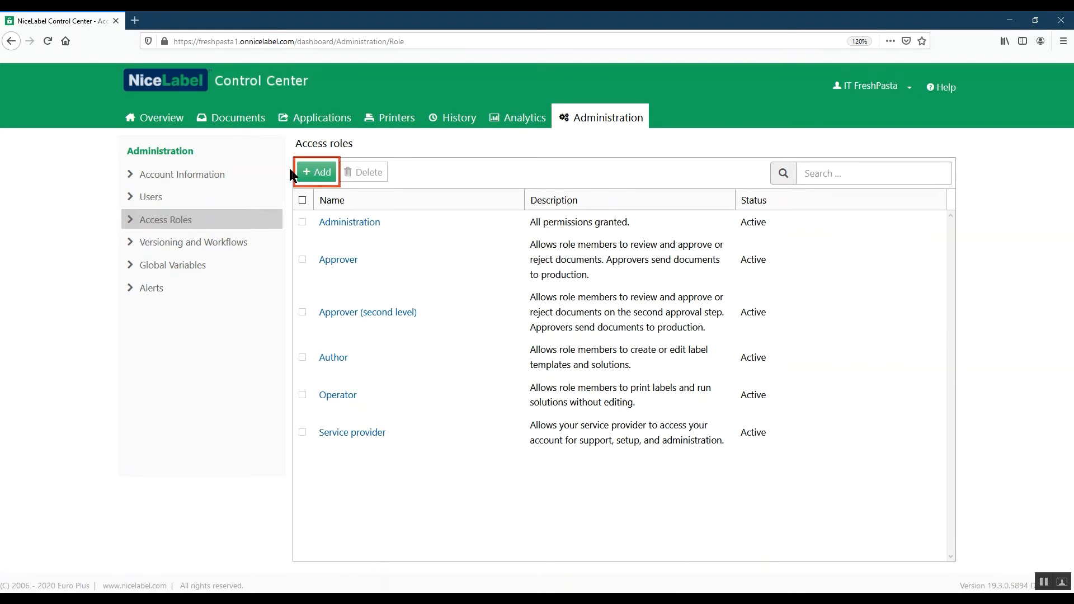
Step: Start a new access role named Intern with the description "Milan Factory 1 Intern" and the status Active
{"action": "left_click", "coordinate": [312, 178]}
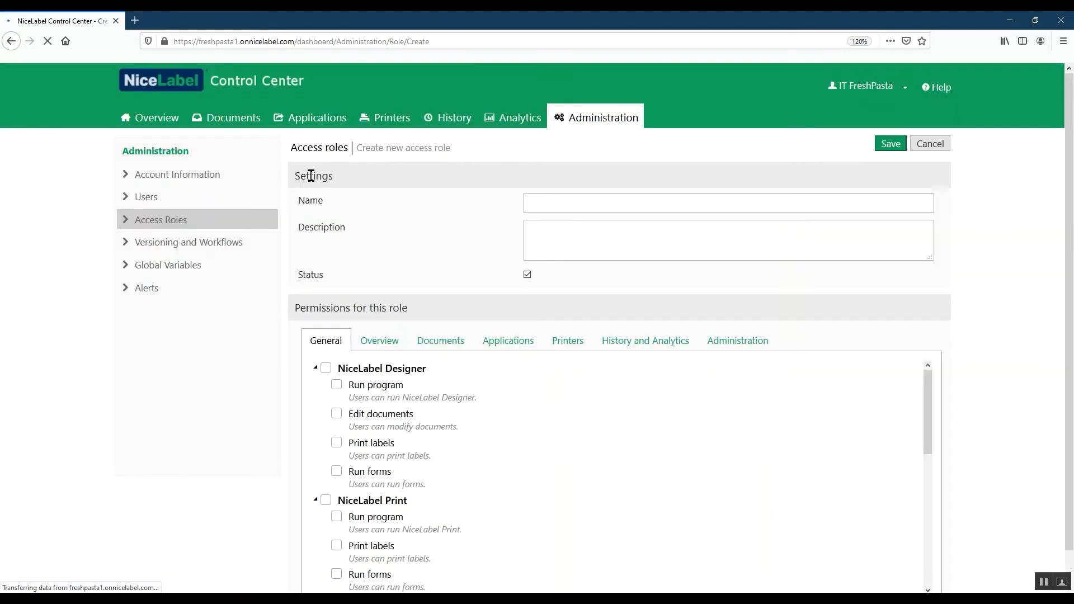
{"action": "type", "text": "Intern"}
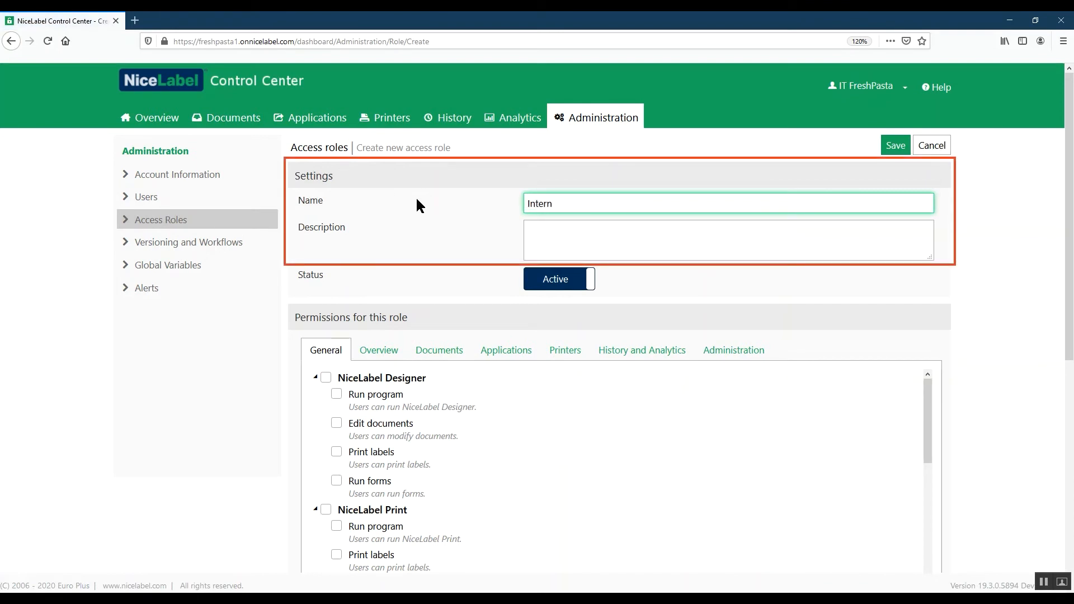
{"action": "key", "text": "Tab"}
{"action": "type", "text": "Milan Factory 1 Intern"}
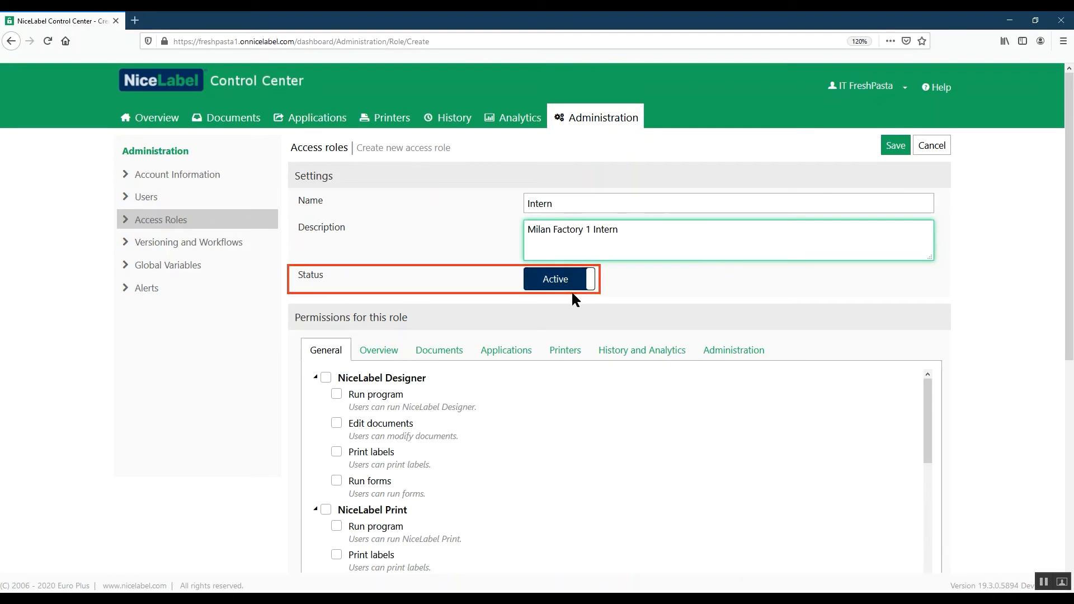
{"action": "left_click", "coordinate": [591, 284]}
{"action": "left_click", "coordinate": [590, 284]}
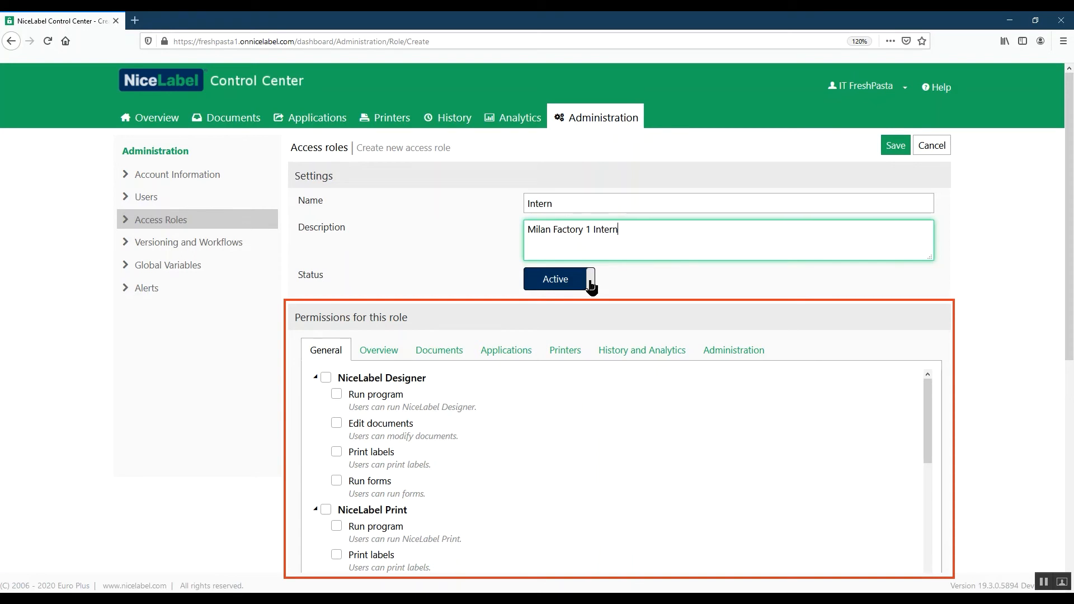
Step: Customize the Intern role's document permissions for the "Work for intern" folder, granting all Storage permissions
{"action": "left_click", "coordinate": [442, 354]}
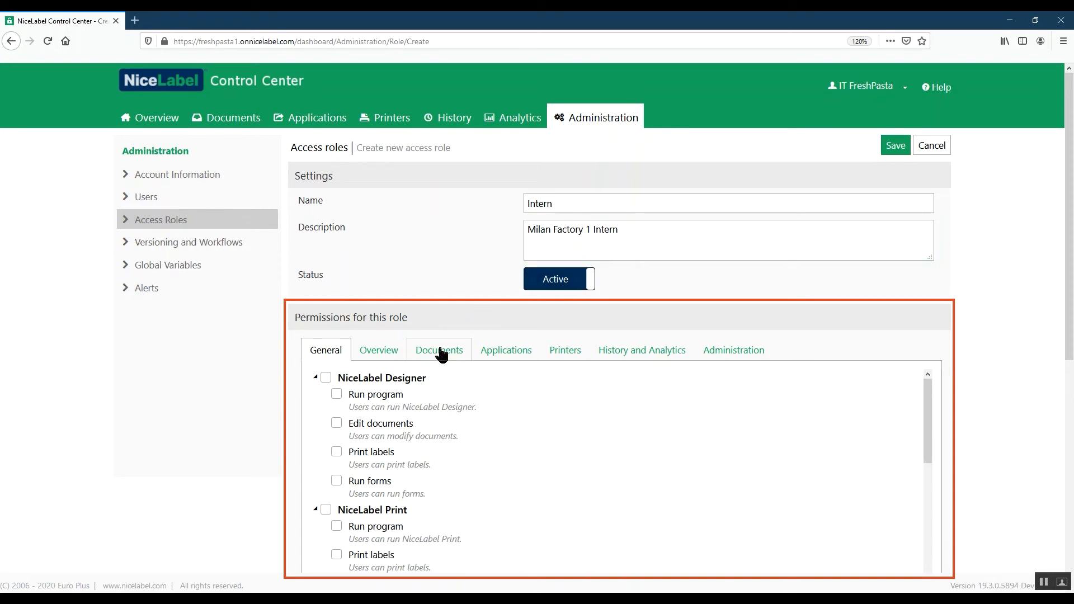
{"action": "scroll", "coordinate": [446, 286], "scroll_direction": "down", "scroll_amount": 10}
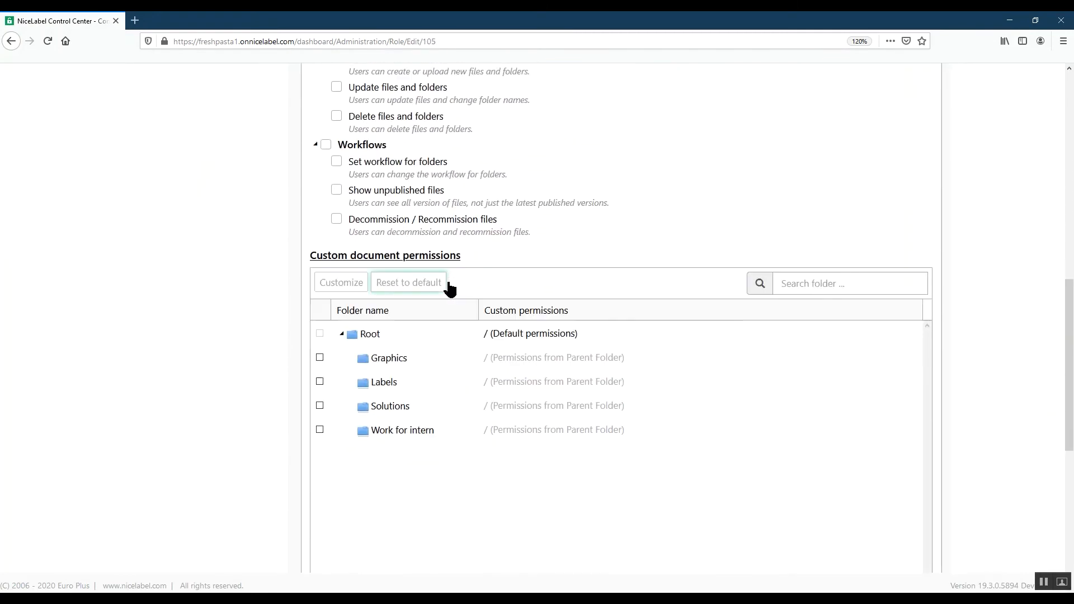
{"action": "scroll", "coordinate": [450, 288], "scroll_direction": "down", "scroll_amount": 2}
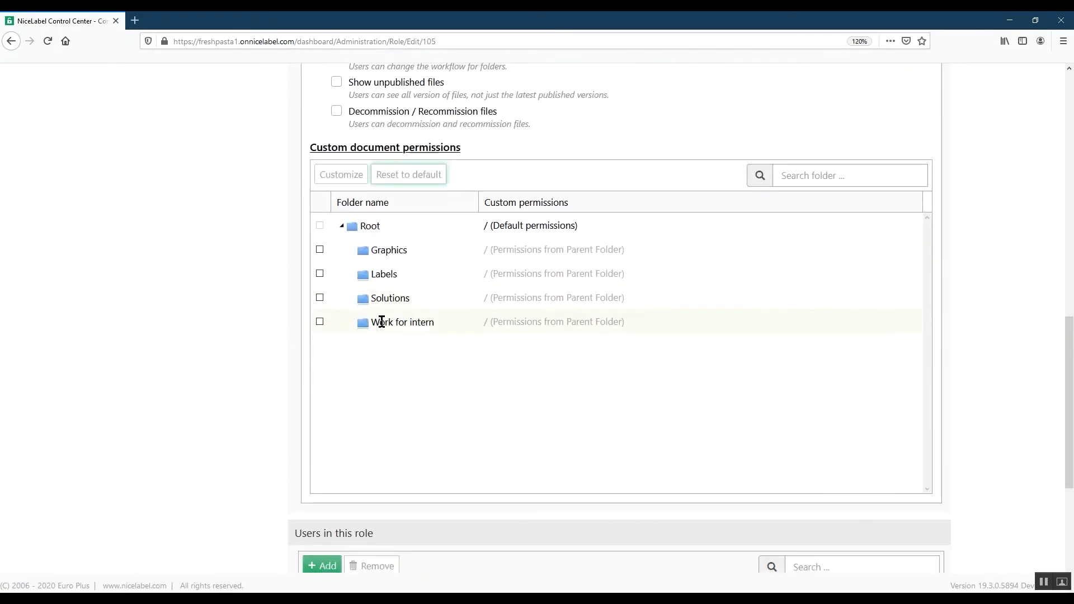
{"action": "left_click", "coordinate": [320, 322]}
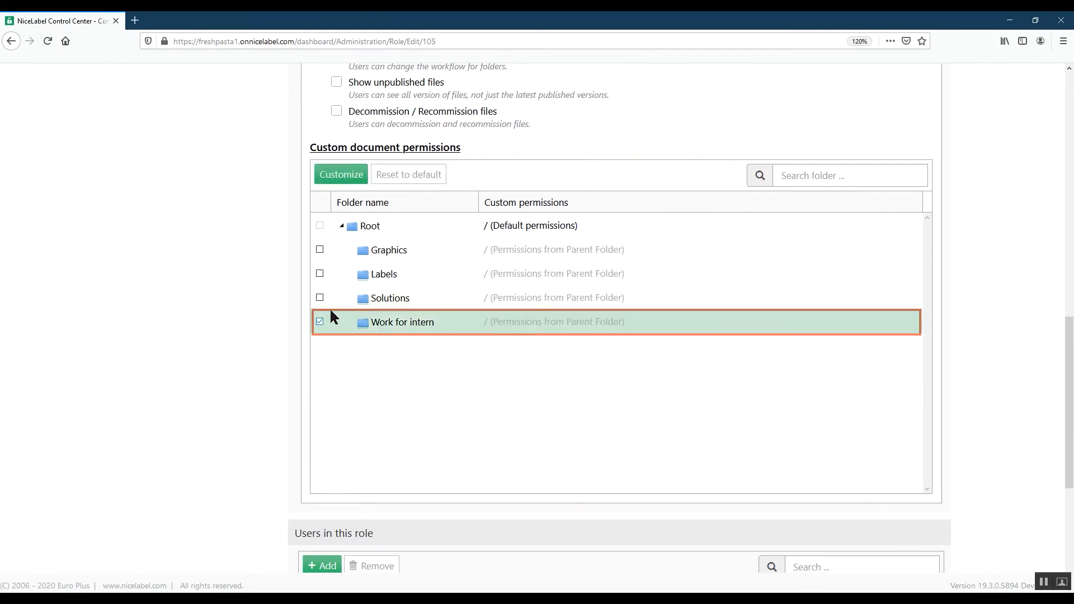
{"action": "left_click", "coordinate": [345, 178]}
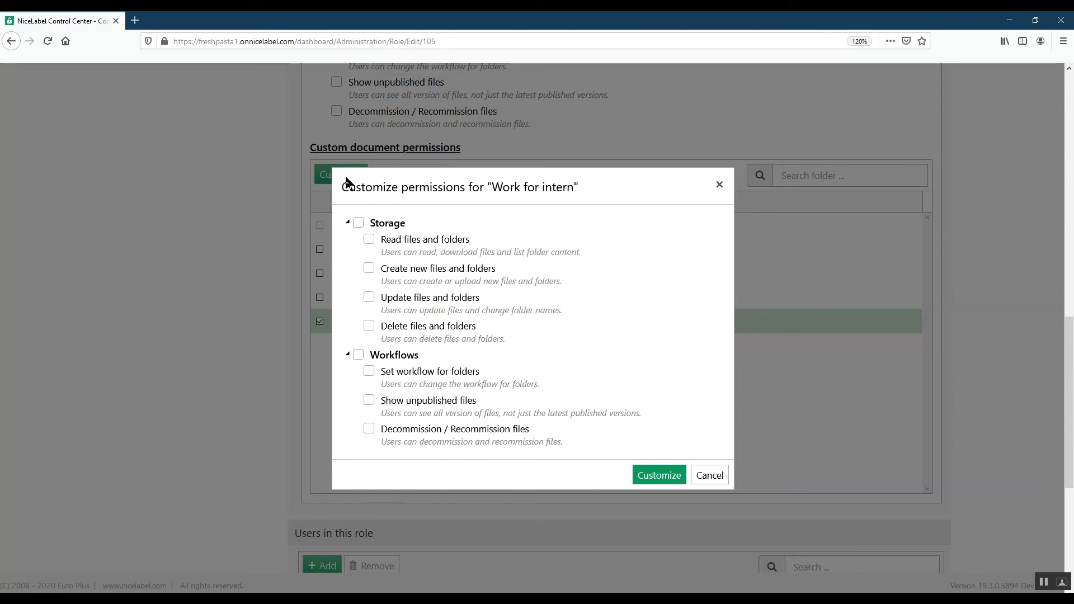
{"action": "left_click", "coordinate": [359, 224]}
{"action": "left_click", "coordinate": [657, 476]}
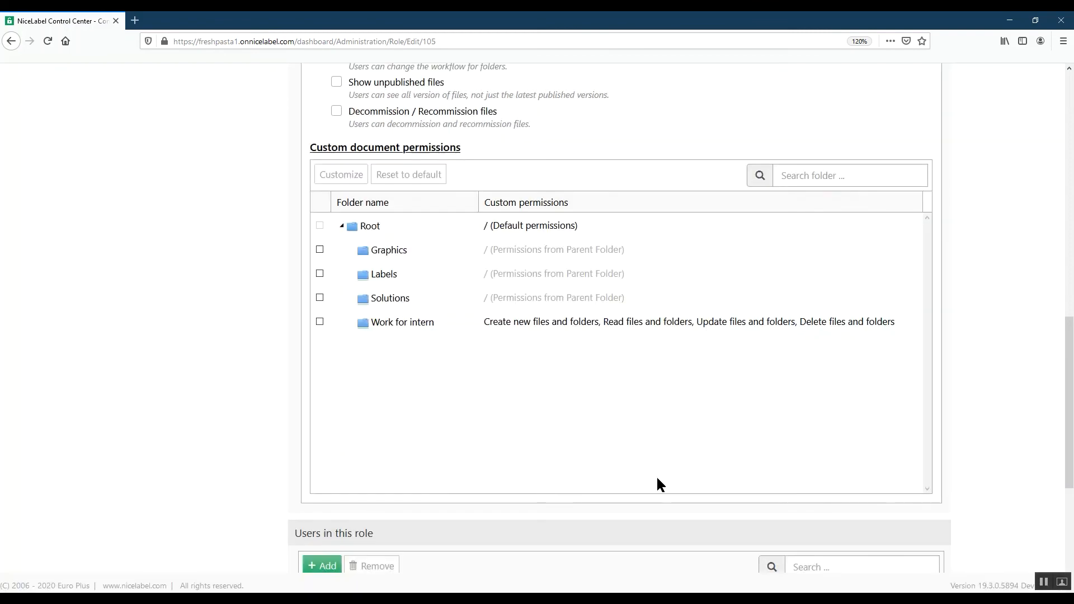
Step: Grant the Intern role all NiceLabel Designer permissions and the View print queues printer permission
{"action": "scroll", "coordinate": [723, 465], "scroll_direction": "down", "scroll_amount": 2}
{"action": "scroll", "coordinate": [723, 464], "scroll_direction": "up", "scroll_amount": 5}
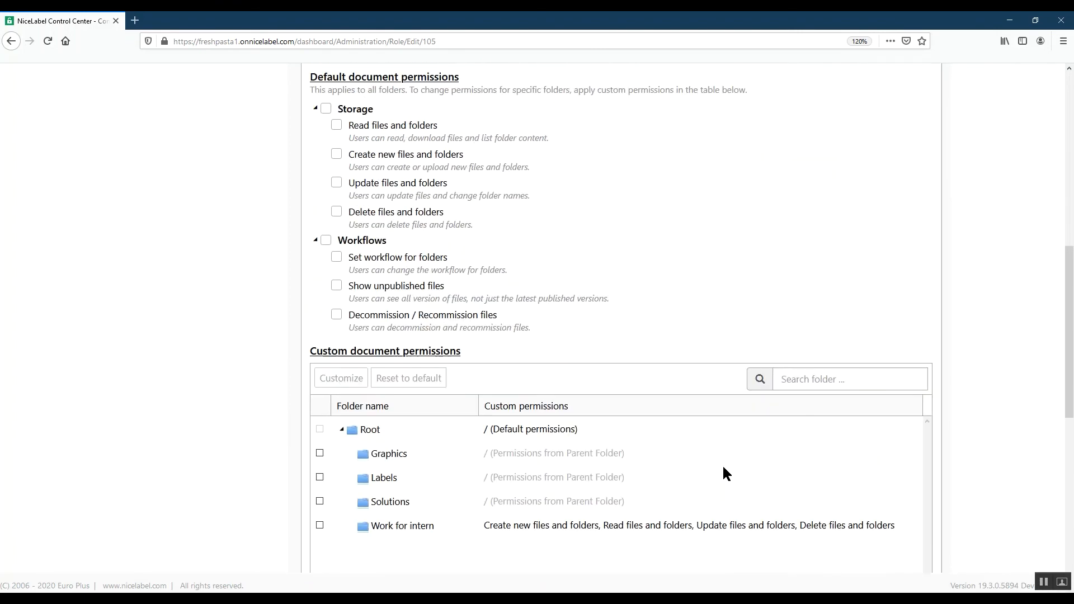
{"action": "scroll", "coordinate": [723, 474], "scroll_direction": "up", "scroll_amount": 6}
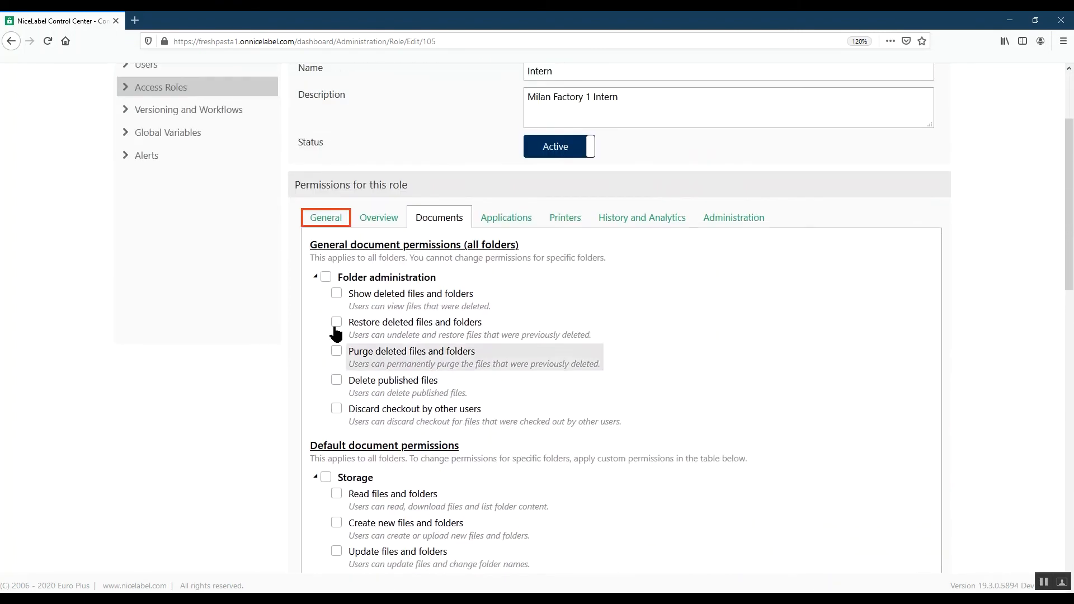
{"action": "left_click", "coordinate": [325, 223]}
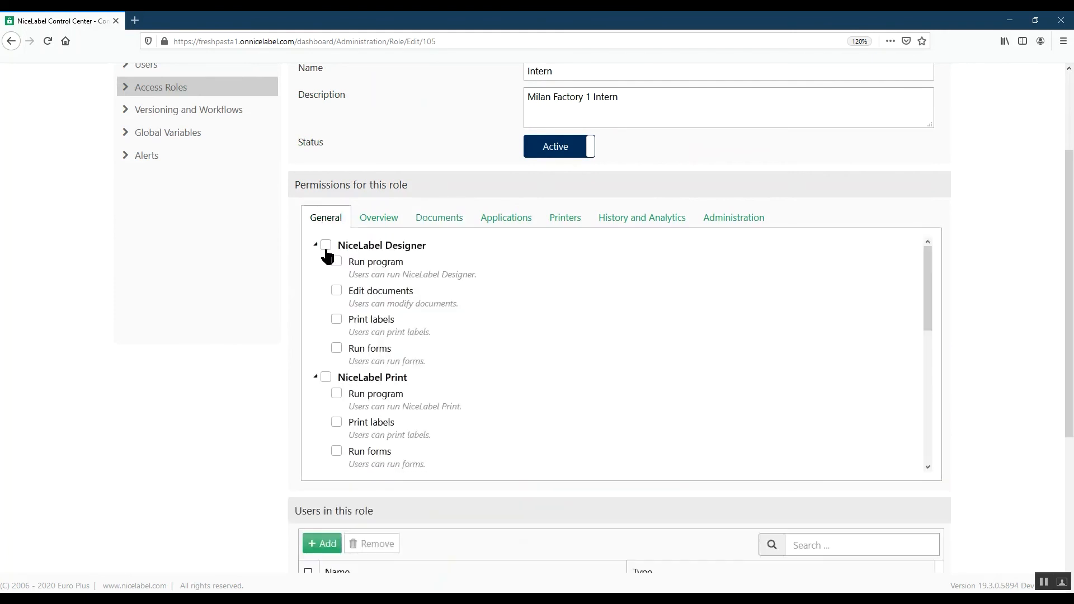
{"action": "left_click", "coordinate": [325, 246]}
{"action": "left_click", "coordinate": [562, 220]}
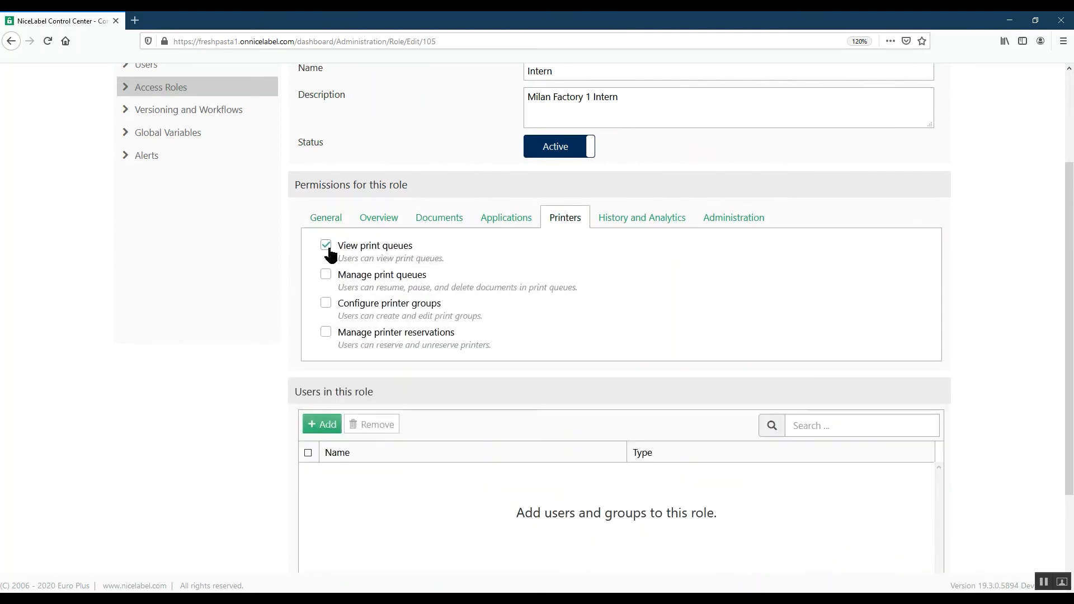
Step: Search for the intern's user account, add it to the Intern role and save the role
{"action": "scroll", "coordinate": [279, 260], "scroll_direction": "down", "scroll_amount": 2}
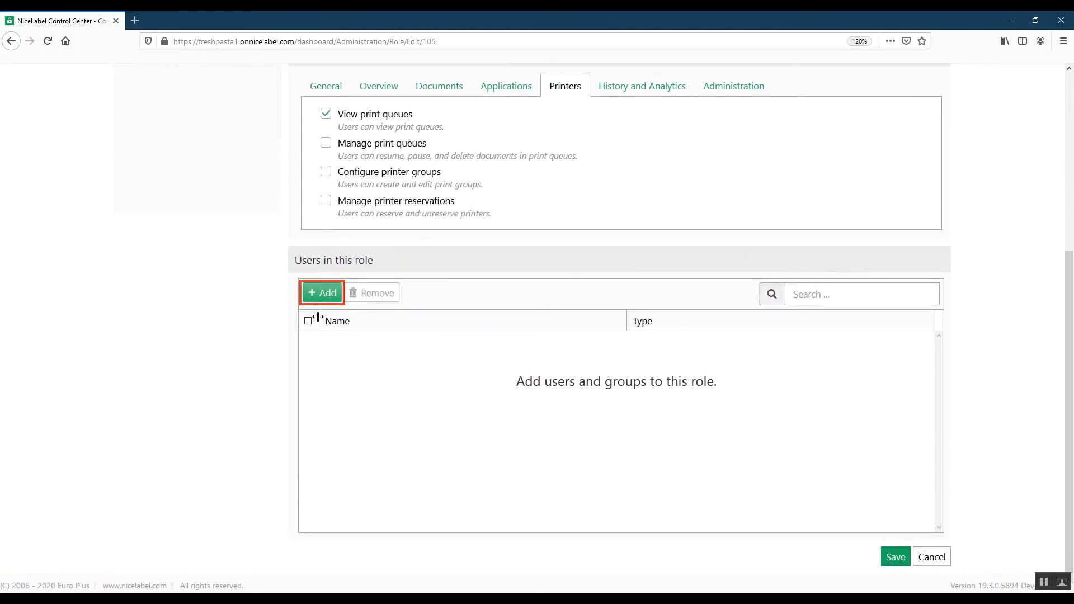
{"action": "left_click", "coordinate": [319, 293]}
{"action": "type", "text": "Ian"}
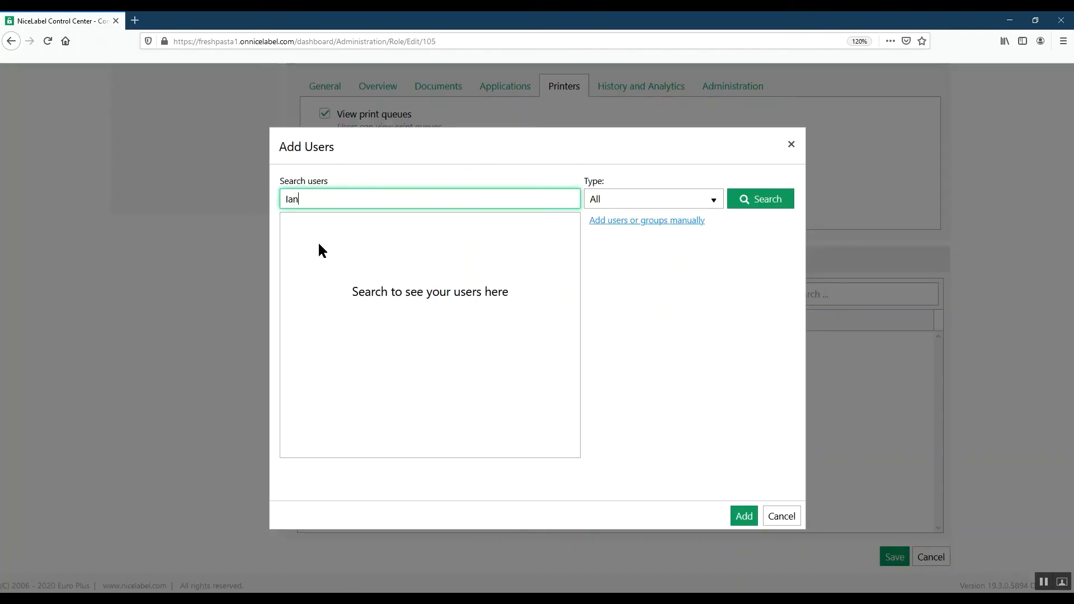
{"action": "key", "text": "Return"}
{"action": "left_click", "coordinate": [318, 241]}
{"action": "left_click", "coordinate": [745, 516]}
{"action": "left_click", "coordinate": [895, 557]}
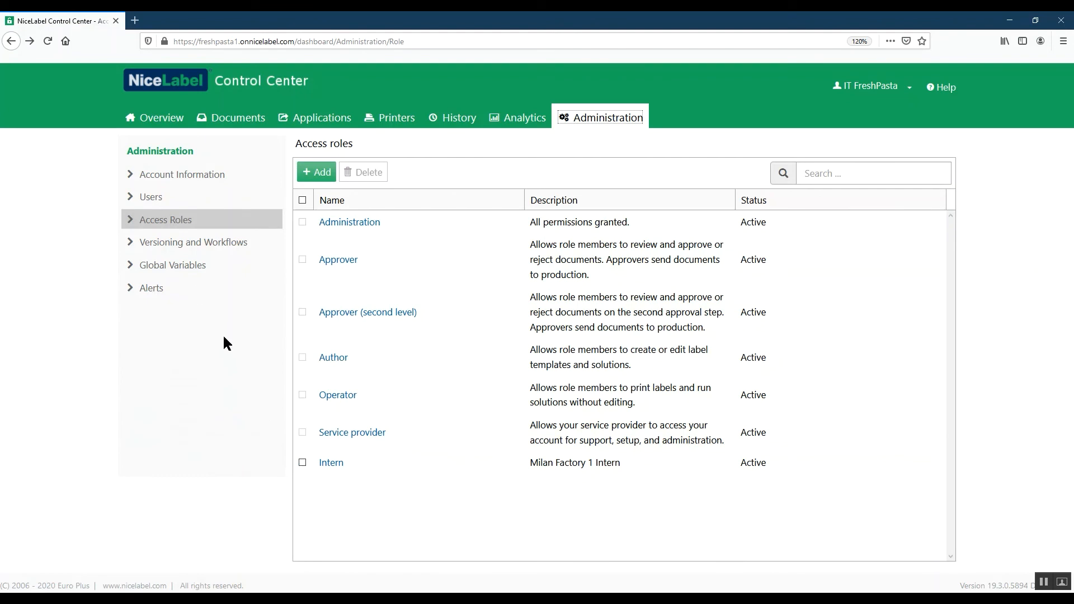
Step: Remove the Operator role from the first intern's guest user account, save it, and reopen the account to check its access roles
{"action": "left_click", "coordinate": [139, 199]}
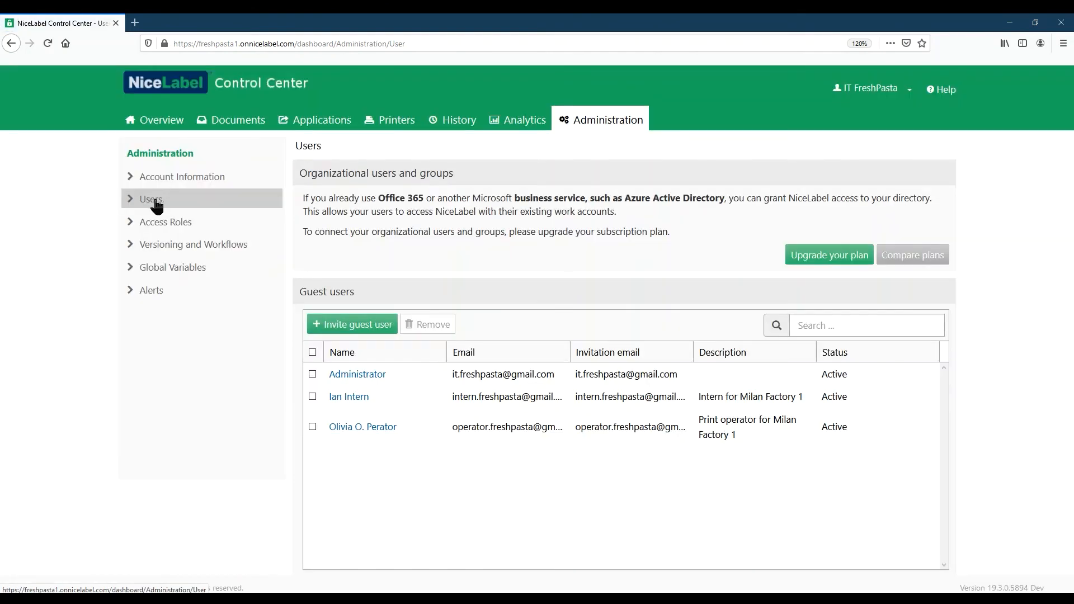
{"action": "left_click", "coordinate": [346, 398]}
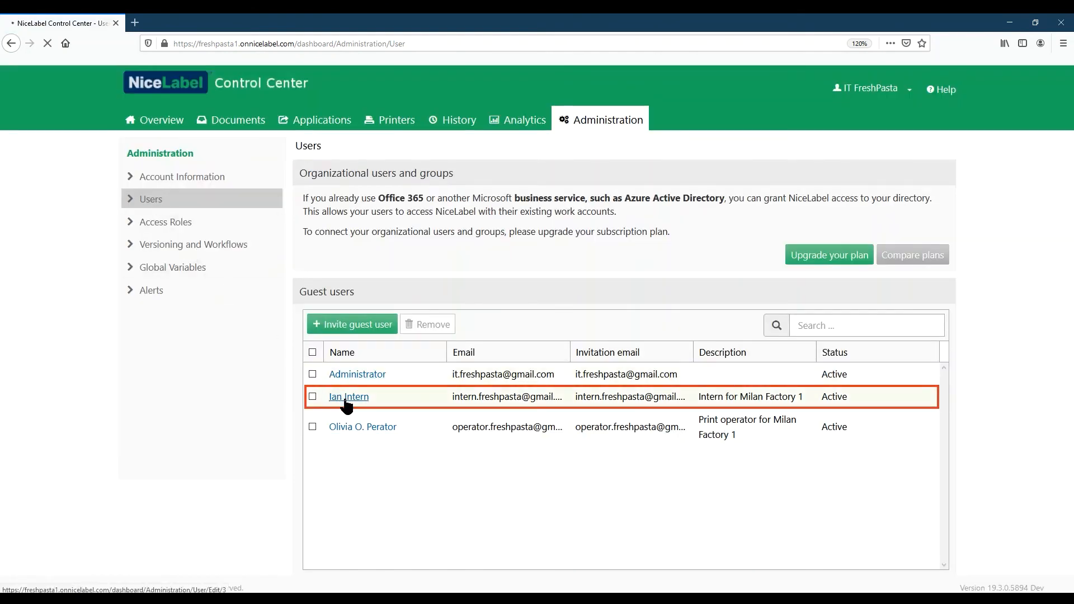
{"action": "scroll", "coordinate": [347, 407], "scroll_direction": "down", "scroll_amount": 3}
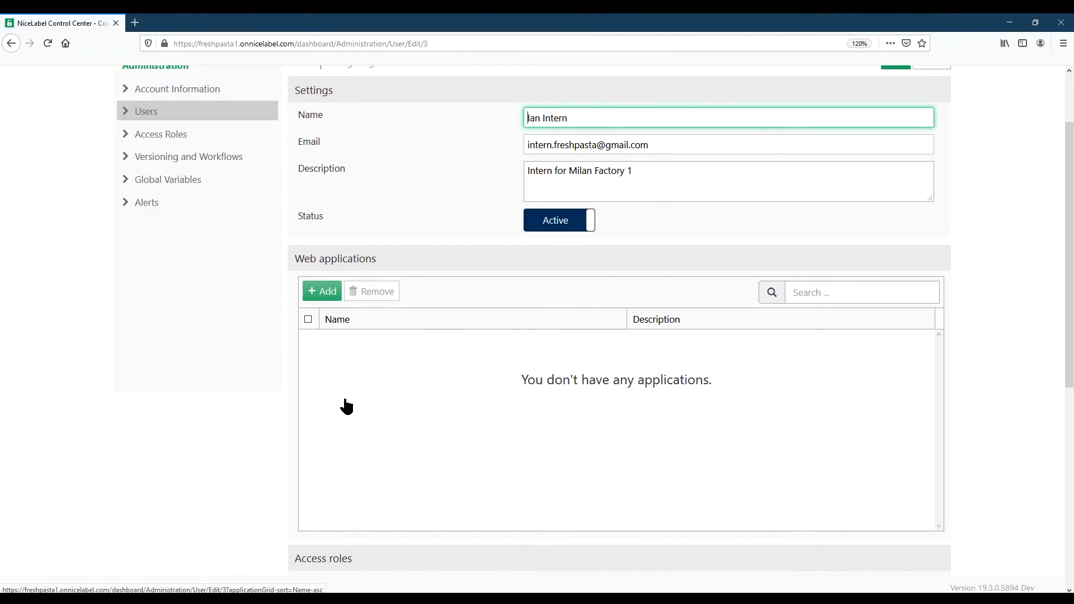
{"action": "scroll", "coordinate": [347, 407], "scroll_direction": "down", "scroll_amount": 10}
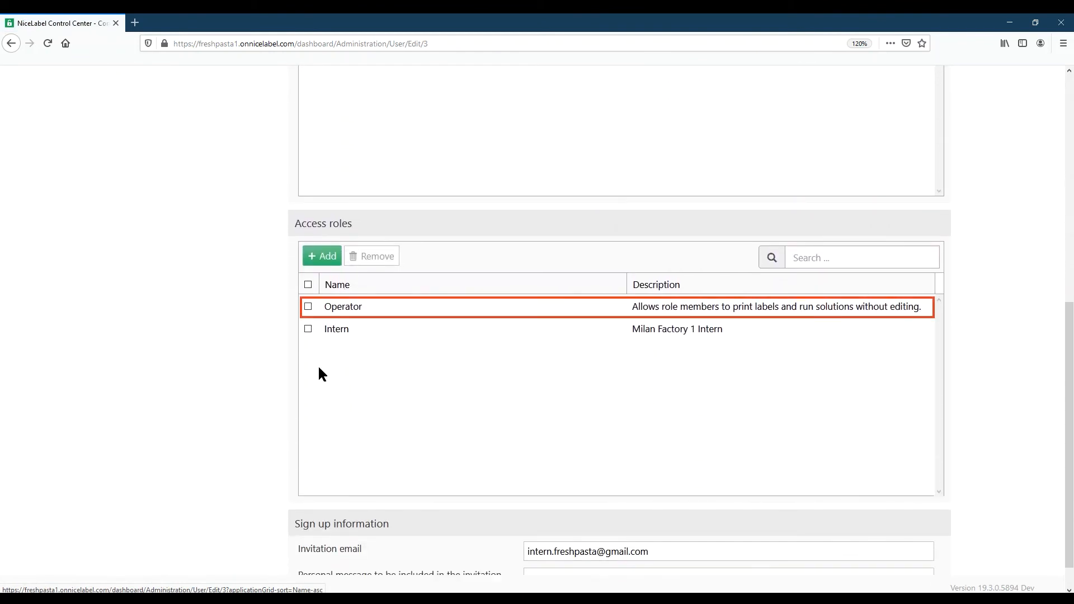
{"action": "left_click", "coordinate": [308, 307]}
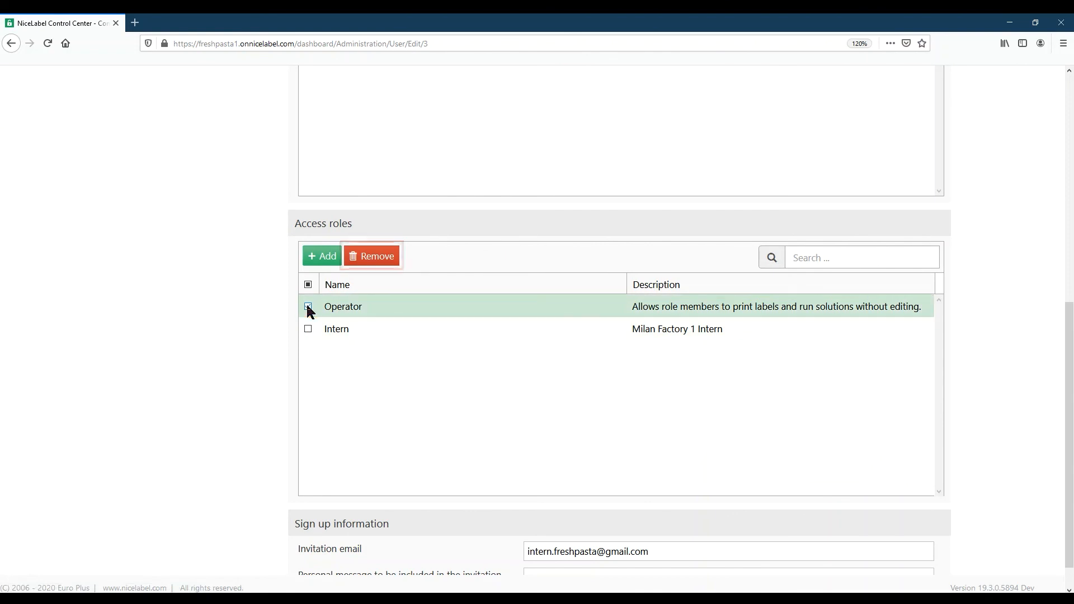
{"action": "left_click", "coordinate": [378, 259]}
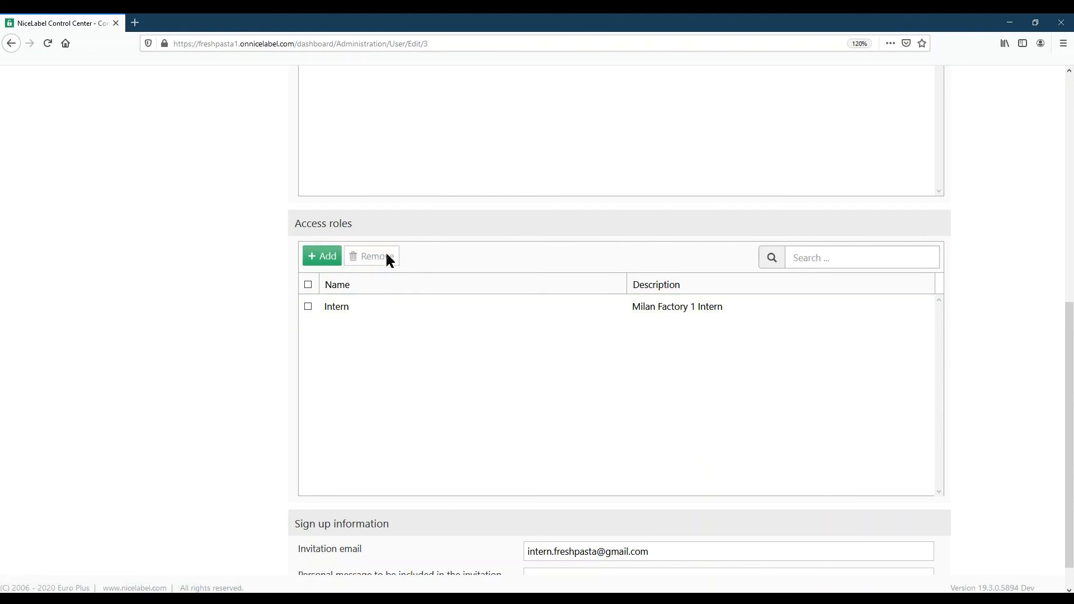
{"action": "scroll", "coordinate": [959, 270], "scroll_direction": "up", "scroll_amount": 7}
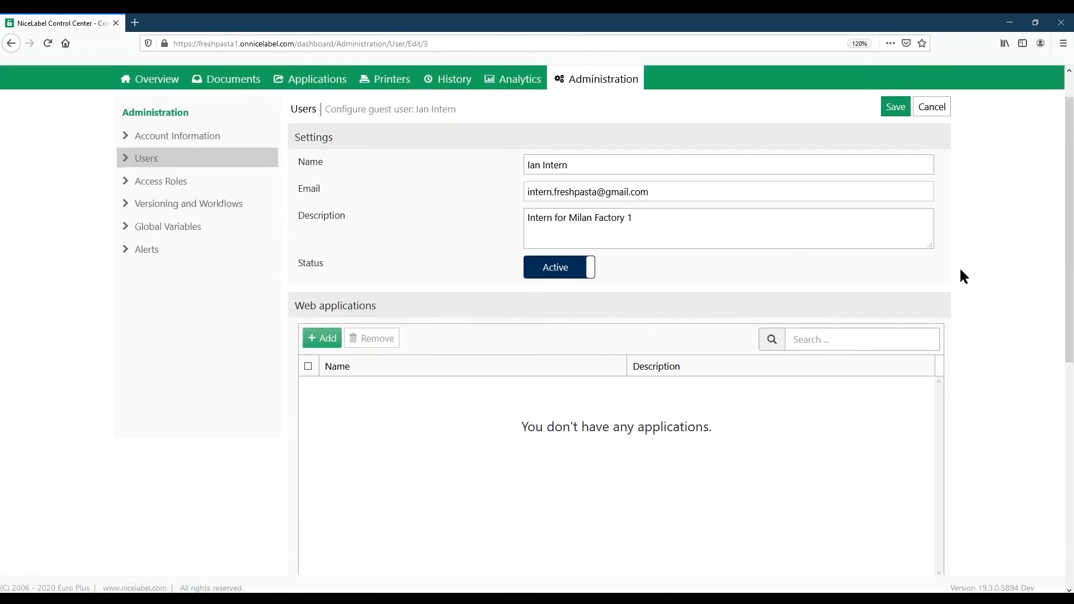
{"action": "left_click", "coordinate": [896, 149]}
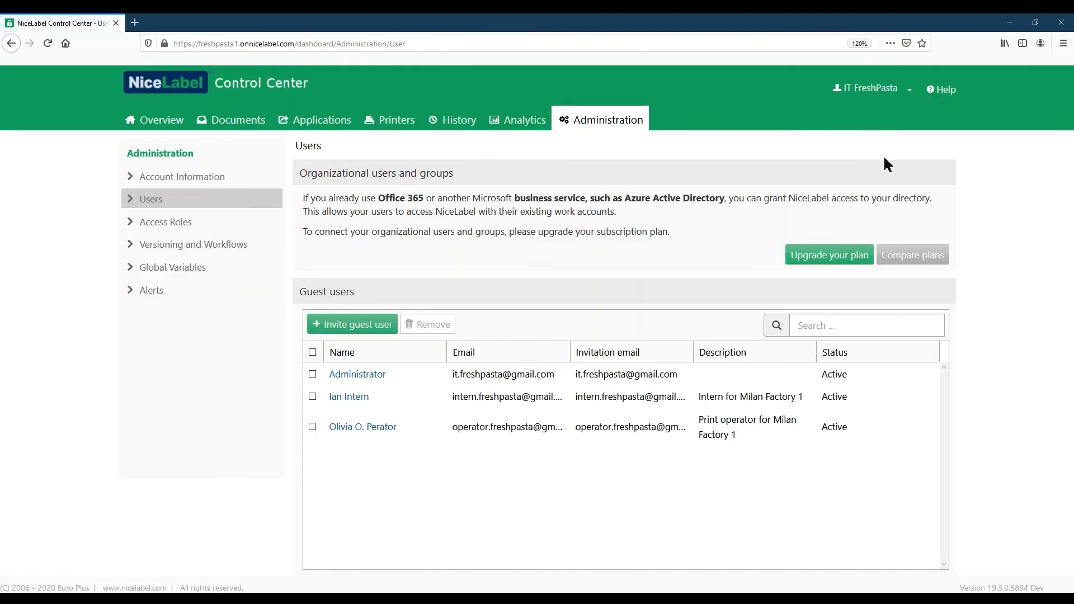
{"action": "left_click", "coordinate": [353, 397]}
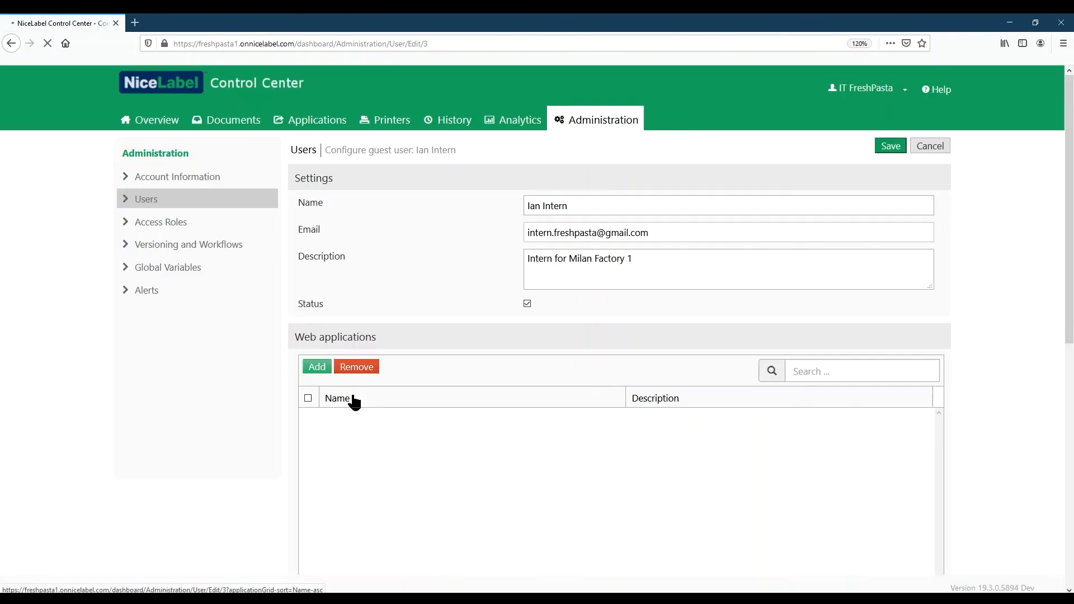
{"action": "scroll", "coordinate": [354, 401], "scroll_direction": "down", "scroll_amount": 7}
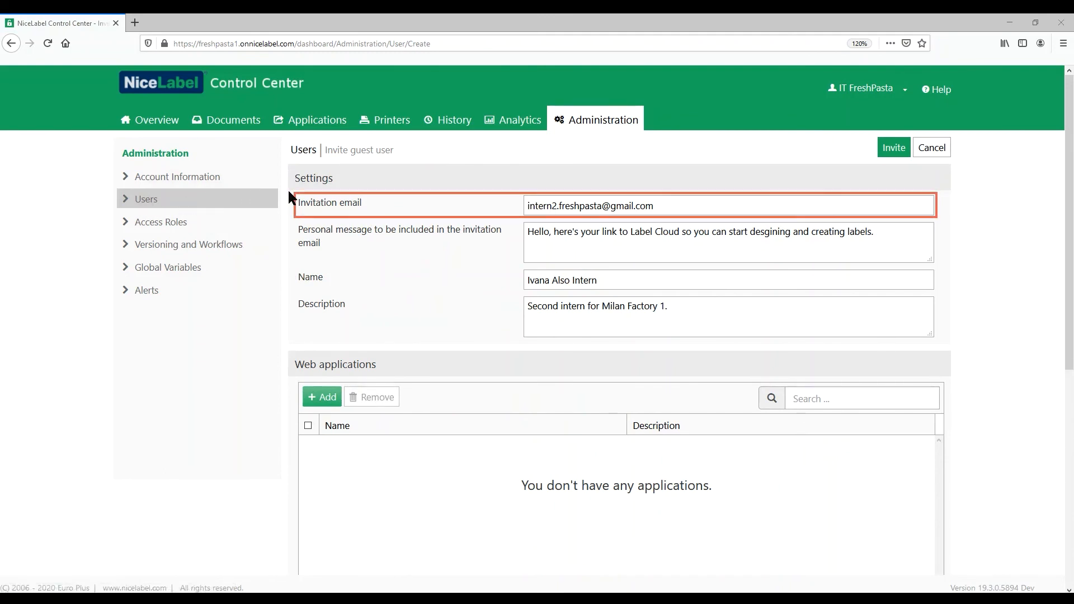
Step: Assign the Intern access role to the second intern's guest user invitation and send the invitation
{"action": "scroll", "coordinate": [290, 404], "scroll_direction": "down", "scroll_amount": 6}
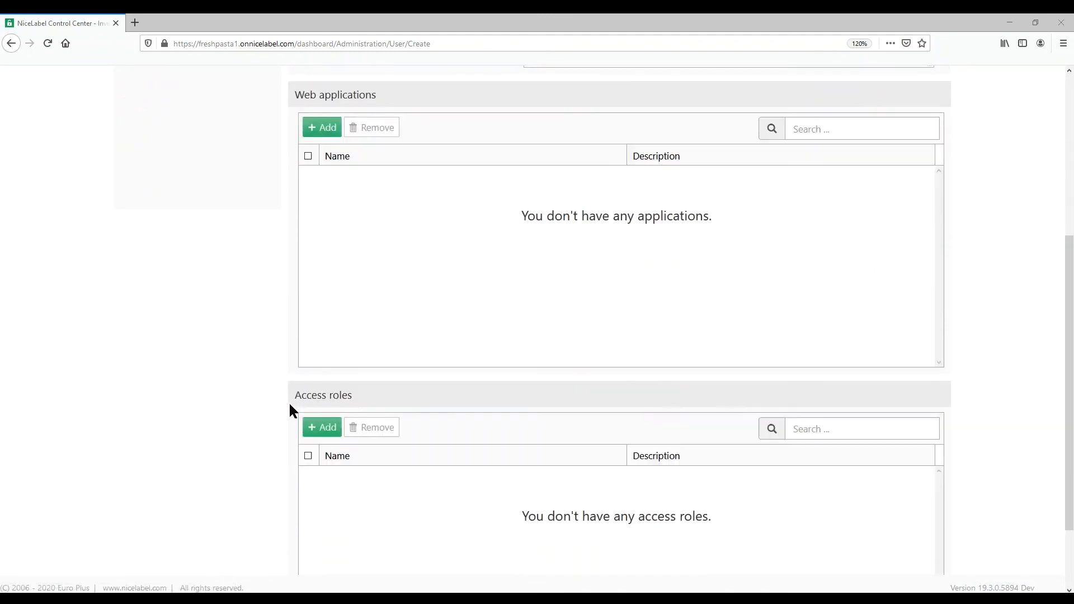
{"action": "left_click", "coordinate": [320, 344]}
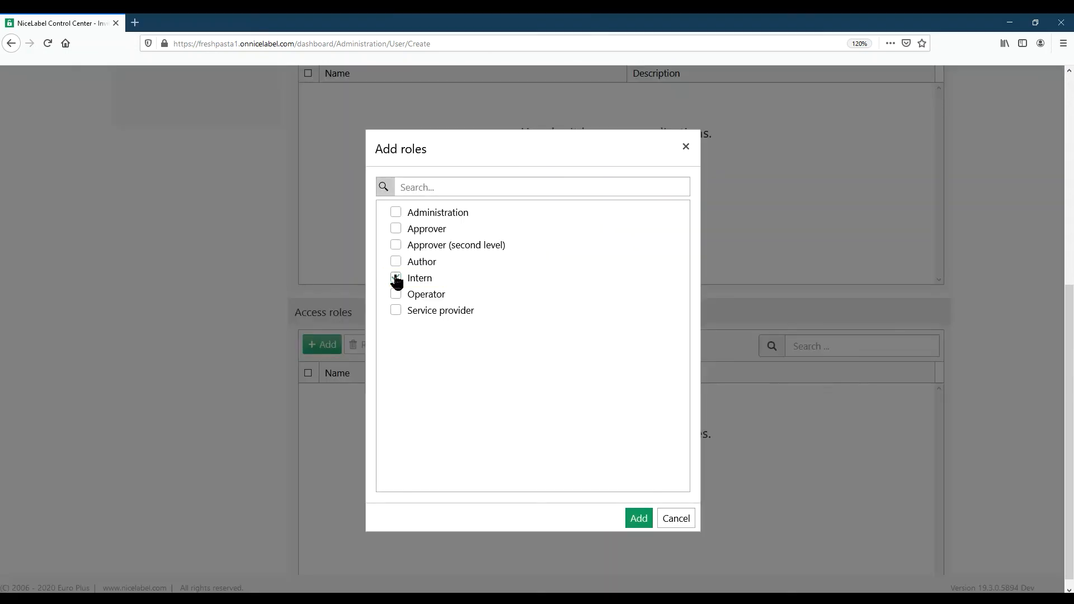
{"action": "left_click", "coordinate": [641, 518]}
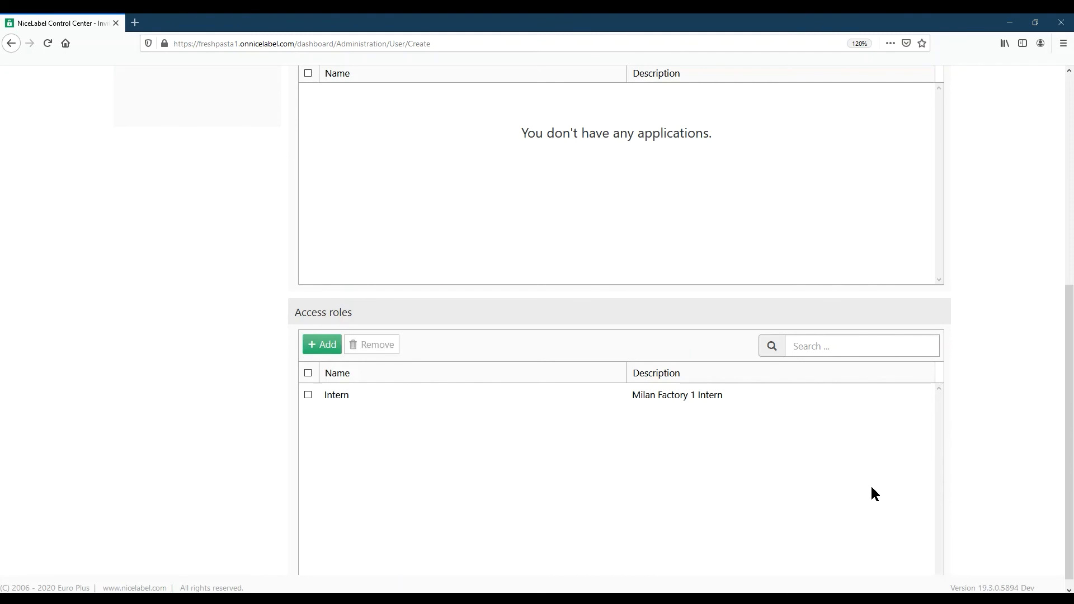
{"action": "scroll", "coordinate": [978, 394], "scroll_direction": "up", "scroll_amount": 7}
{"action": "left_click", "coordinate": [889, 149]}
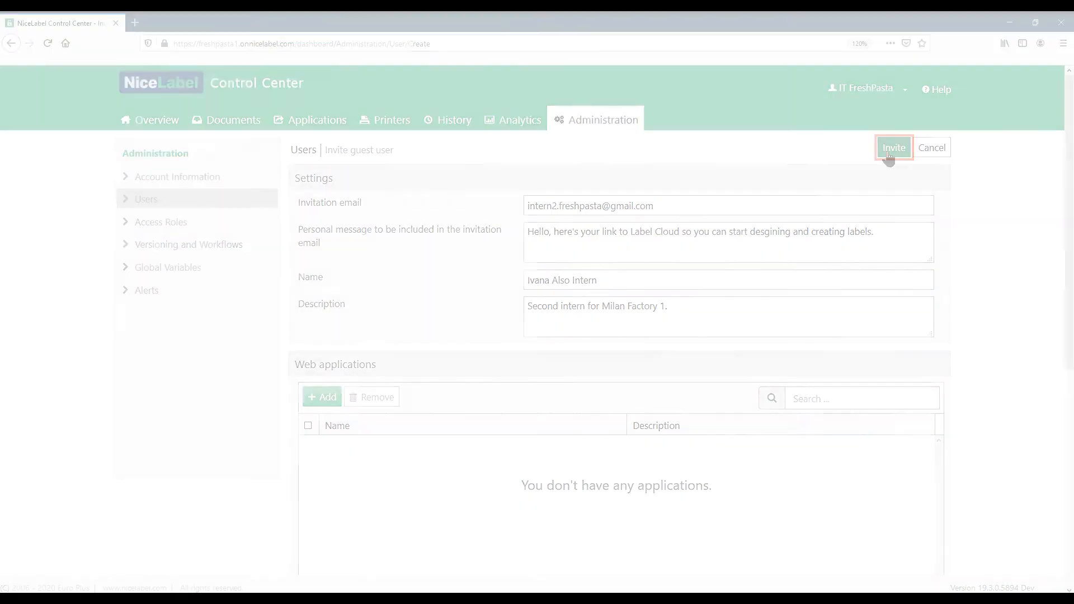